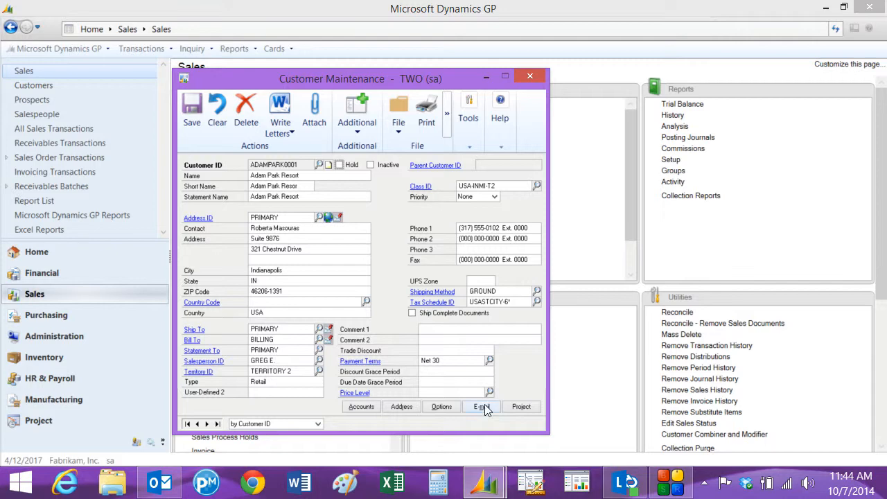
Step: Review the customer's e-mail options for sending sales documents and accept them
left_click(481, 407)
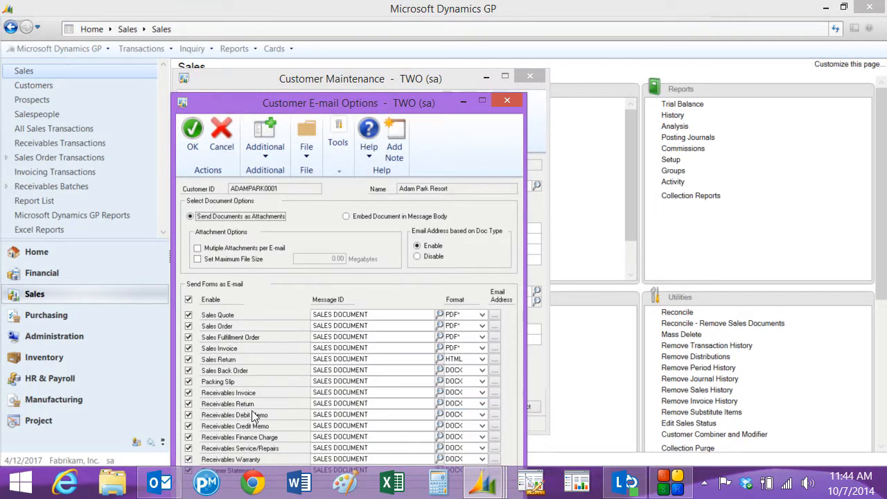
left_click(192, 132)
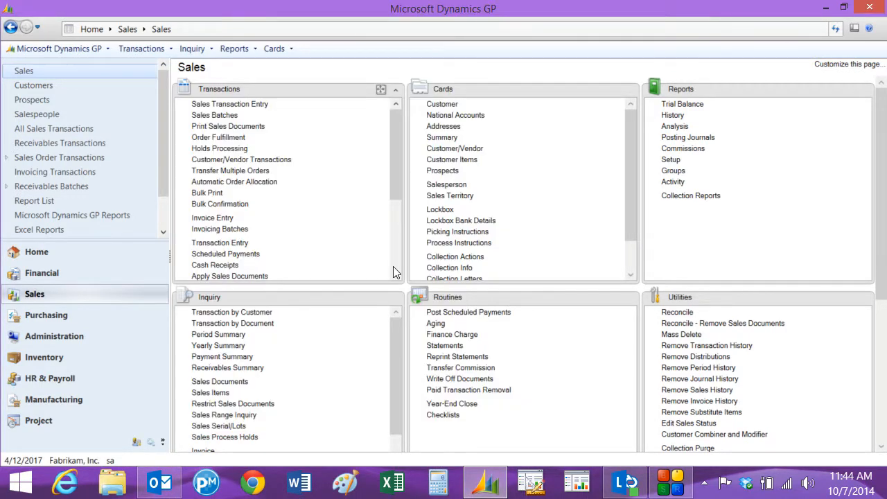
Step: Start a new sales transaction of type Order with type ID STDORD for the customer Adam Park Resort
left_click(230, 106)
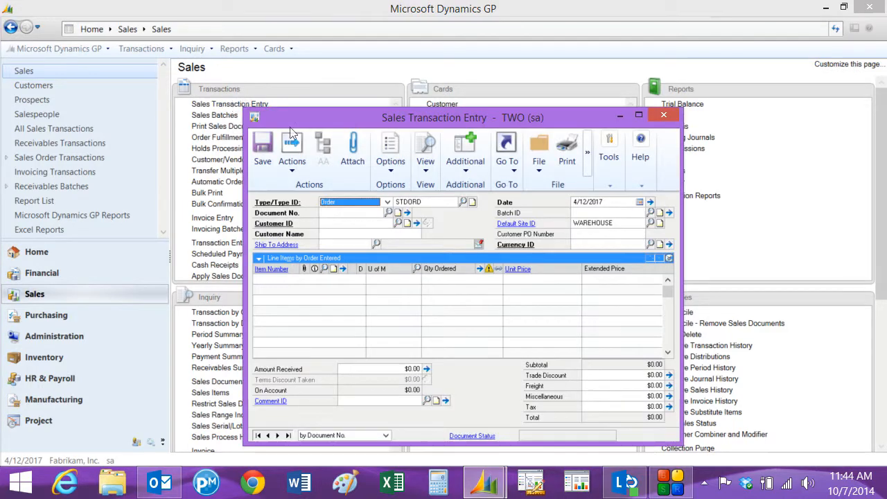
left_click(387, 201)
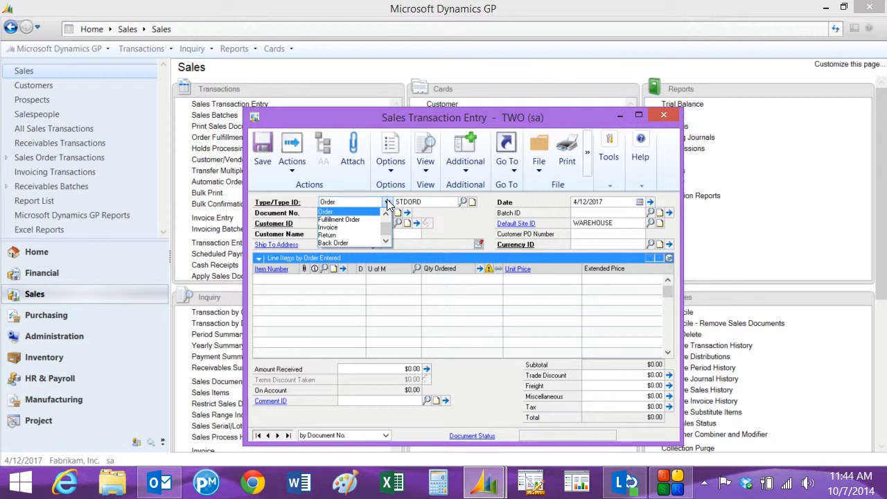
left_click(333, 200)
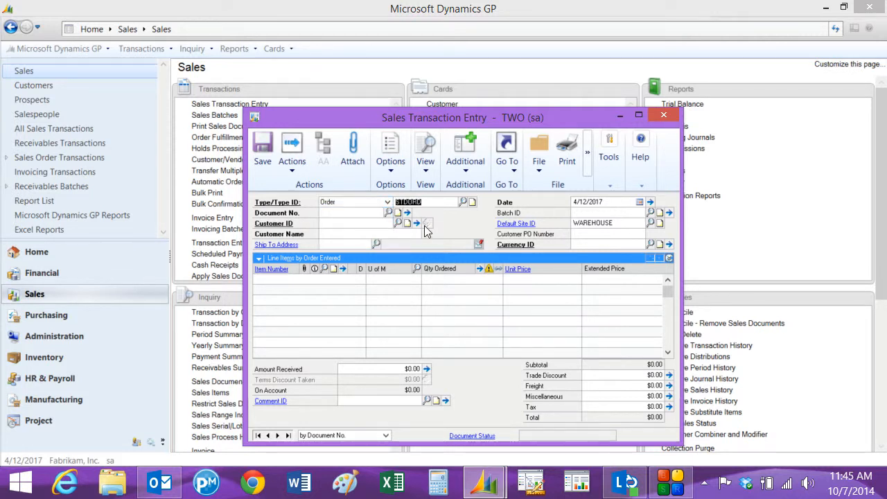
type("AD")
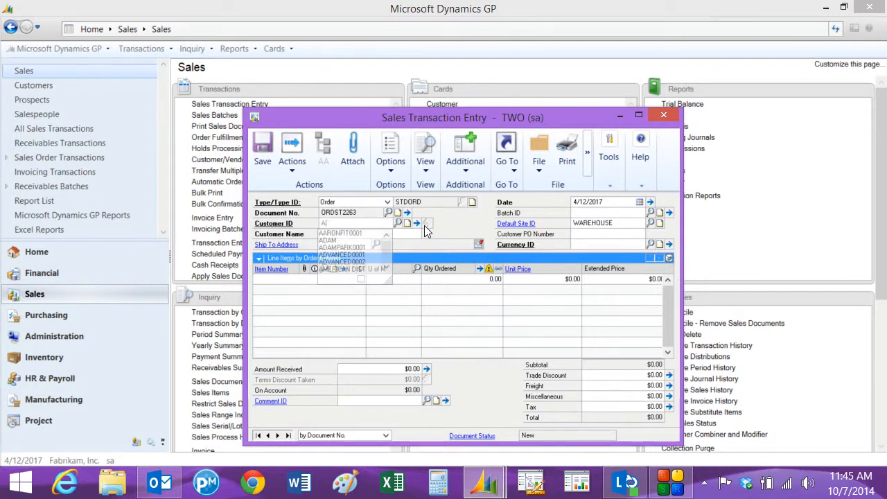
left_click(388, 239)
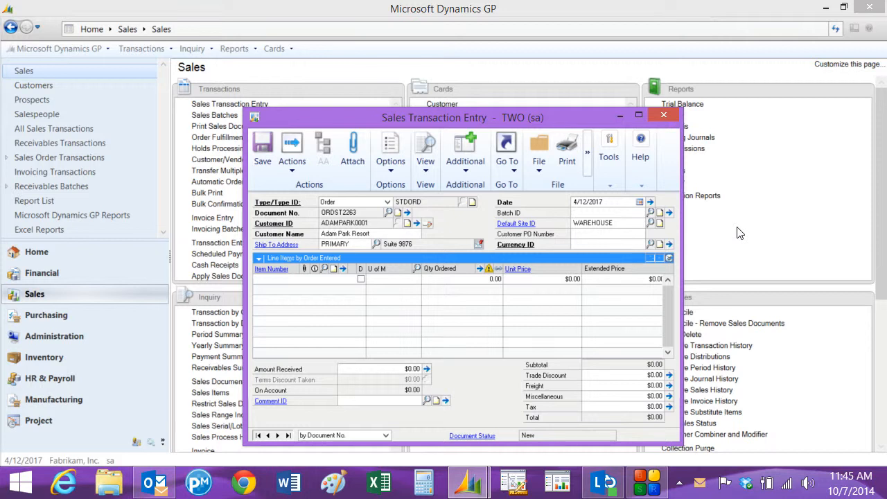
Step: Assign the order to the ORDERS batch, keeping the WAREHOUSE site and the Z-US$ currency
type("ORDERS")
key("Tab")
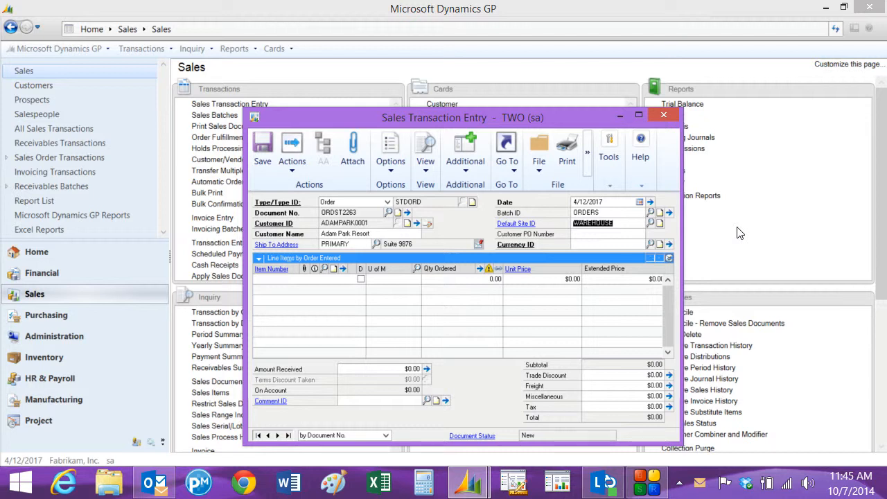
key("Tab")
key("Tab")
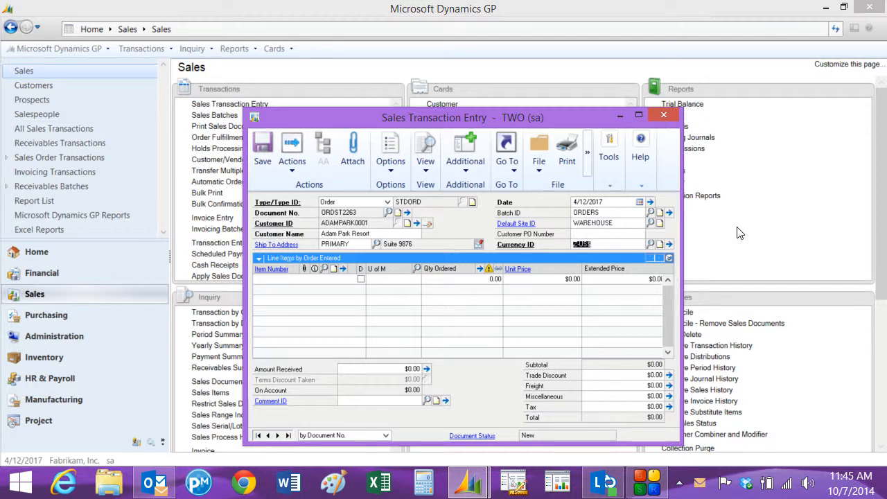
key("Tab")
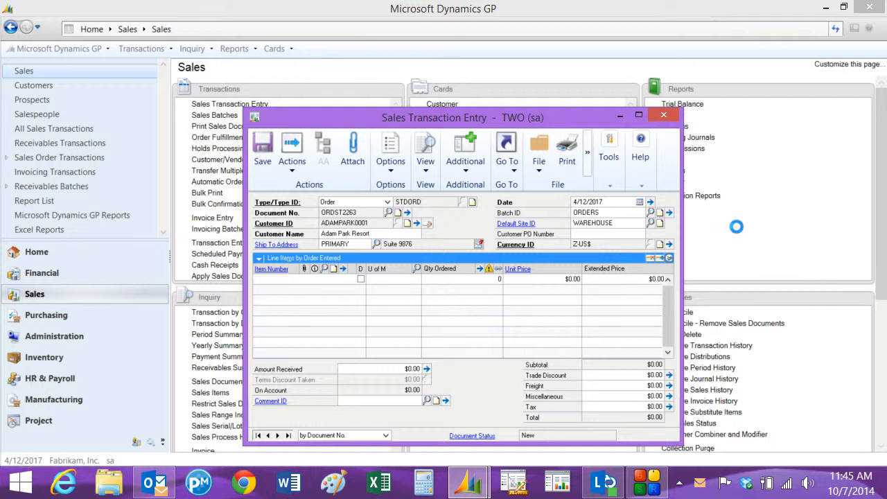
Step: Add item ACCS-CRD-12WH with a quantity of 1 as the order's first line
type("AC")
left_click(272, 290)
type("1")
key("Tab")
key("Tab")
key("Tab")
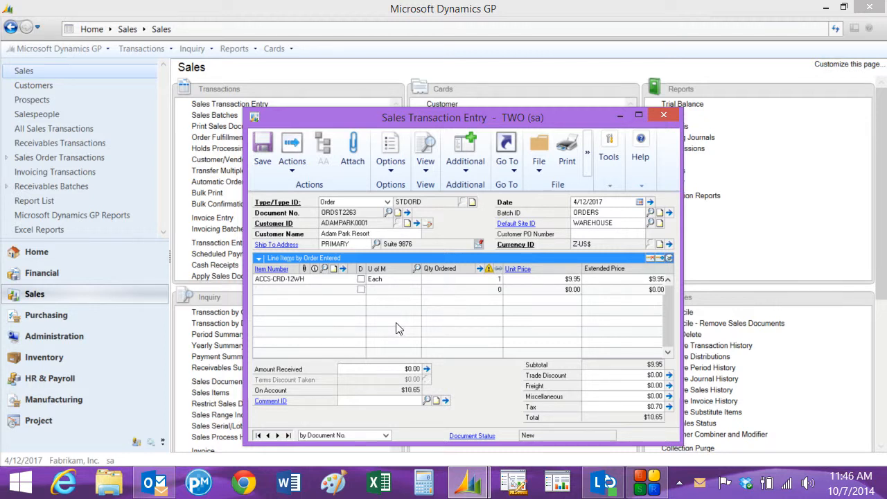
Step: Add item ACCS-CRD-25BK with a quantity of 1 as the order's second line
type("AC")
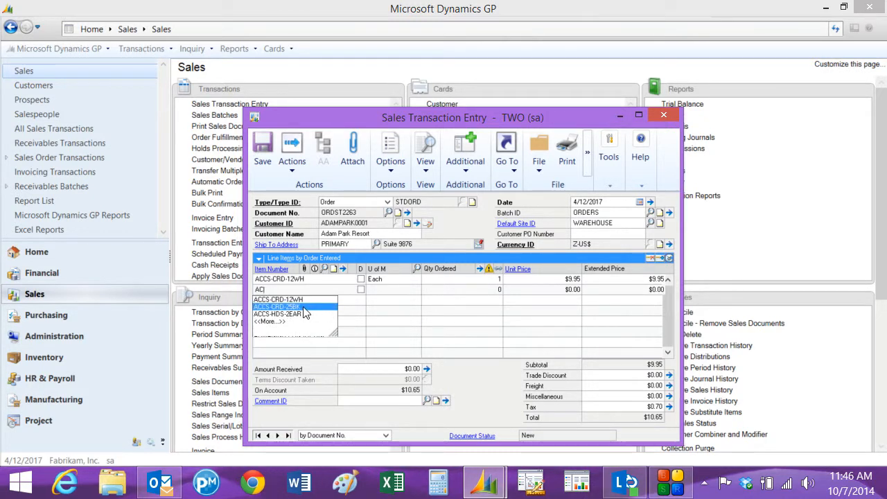
left_click(304, 307)
type("1")
key("Tab")
key("Tab")
key("Tab")
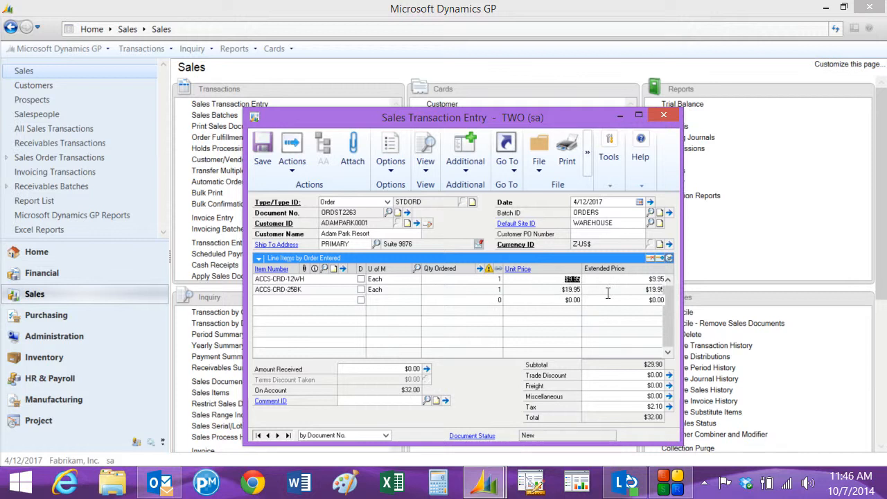
Step: Print the order on the Blank Paper format and also send the document in e-mail
left_click(567, 149)
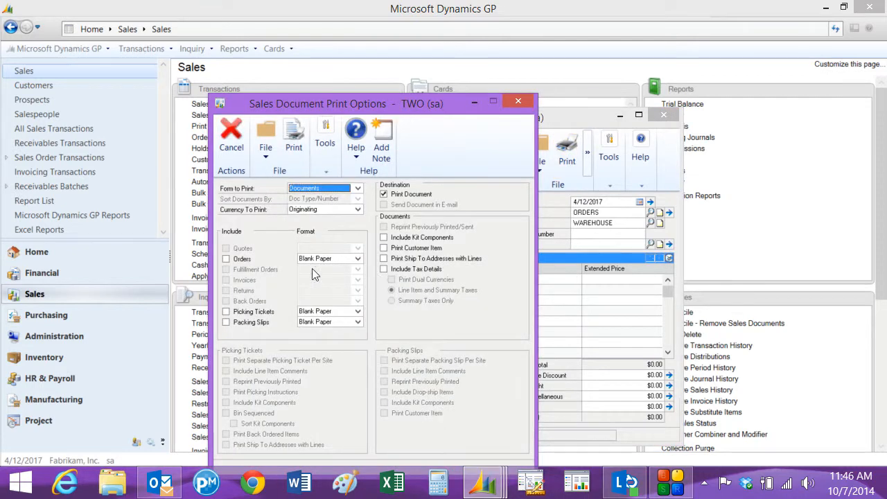
left_click(227, 260)
left_click(384, 205)
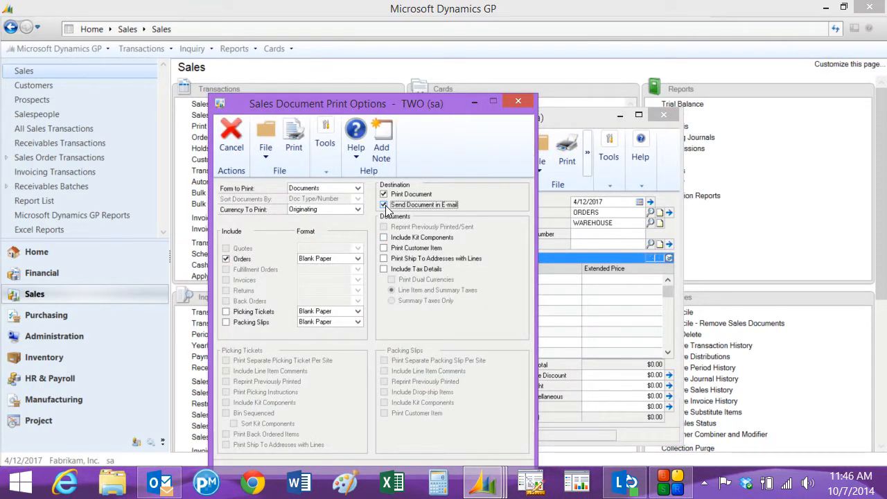
left_click(293, 141)
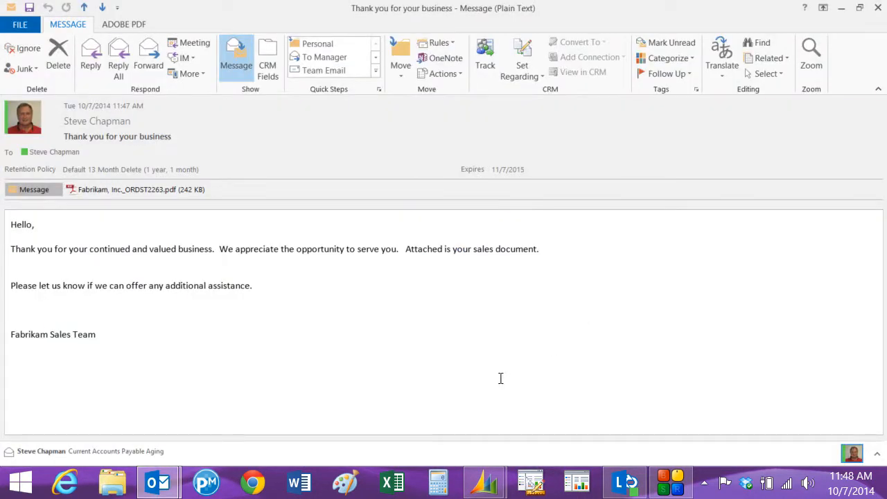
Step: Open the order PDF attached to the thank-you e-mail in Outlook and examine its addresses and line items
double_click(101, 193)
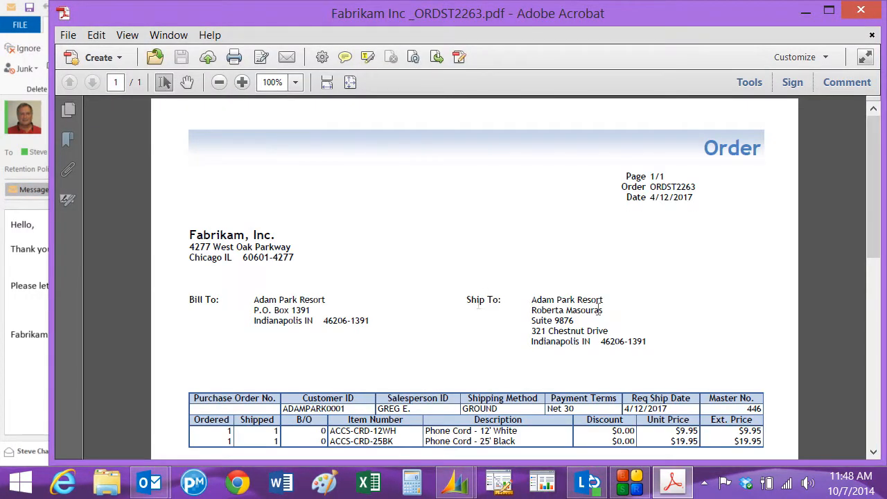
left_click_drag(878, 141, 881, 186)
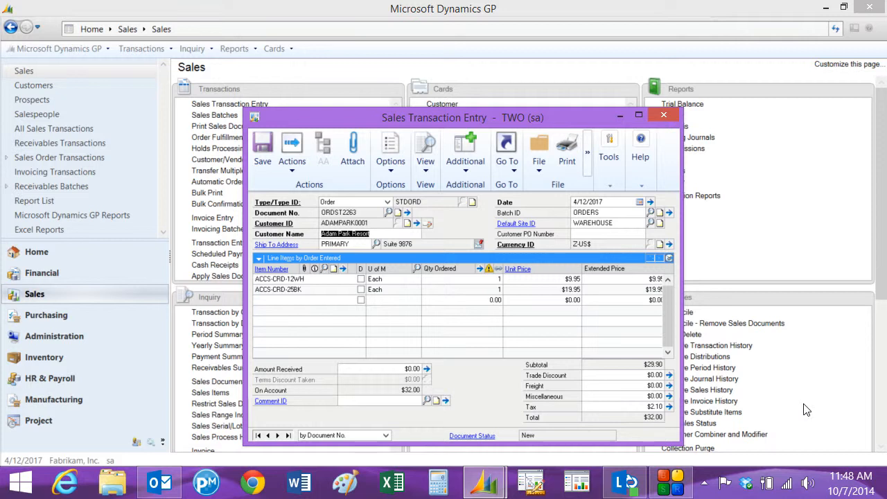
Step: Transfer the order to an invoice, including totals and deposits, and skip the SOP Transfer Log report
left_click(290, 163)
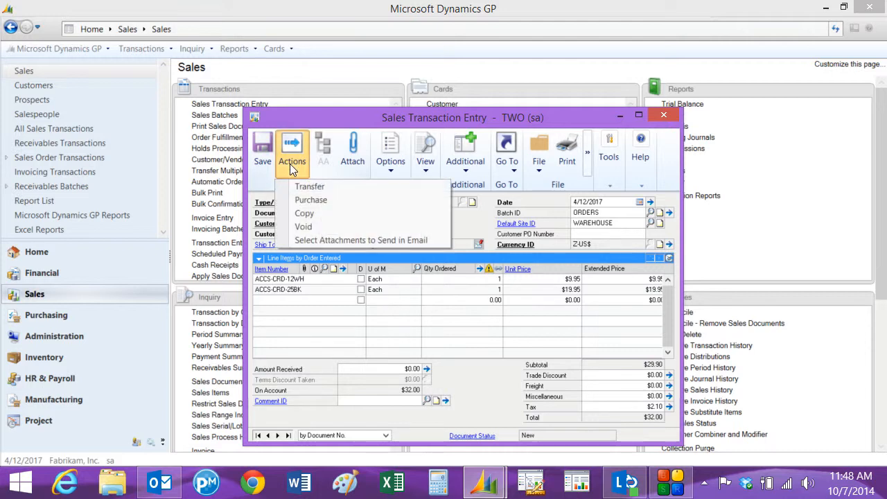
left_click(307, 187)
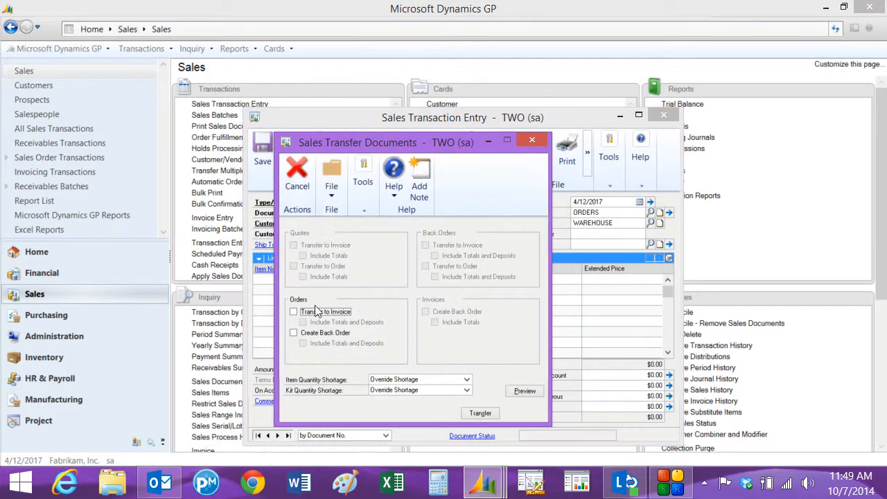
left_click(293, 311)
left_click(302, 322)
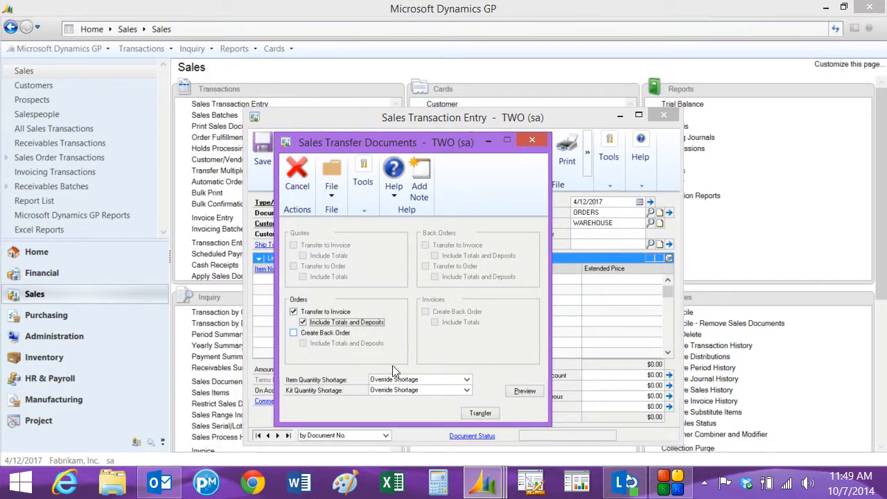
left_click(478, 413)
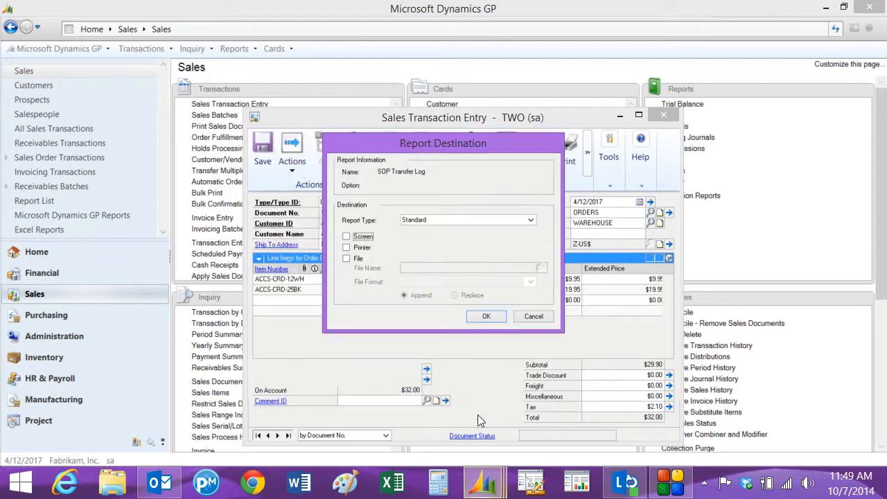
left_click(531, 314)
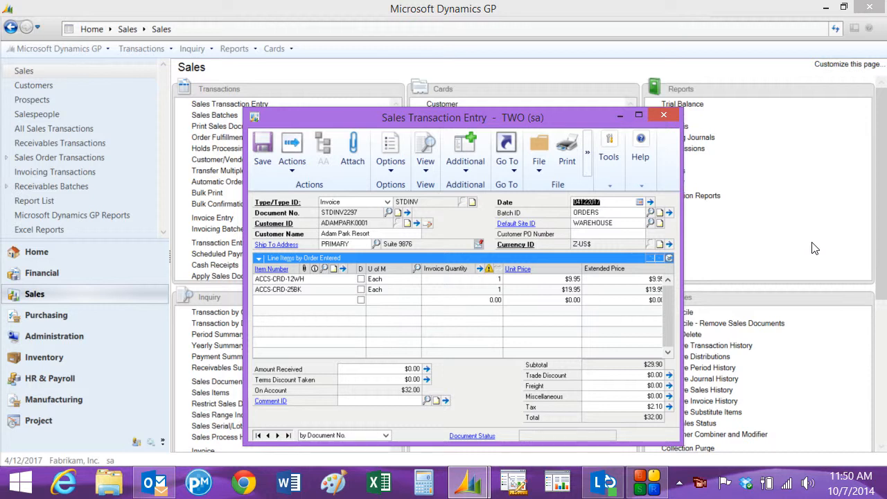
Step: Clear the invoice's batch ID, post the invoice and close the sales transaction entry
left_click(607, 210)
key("BackSpace")
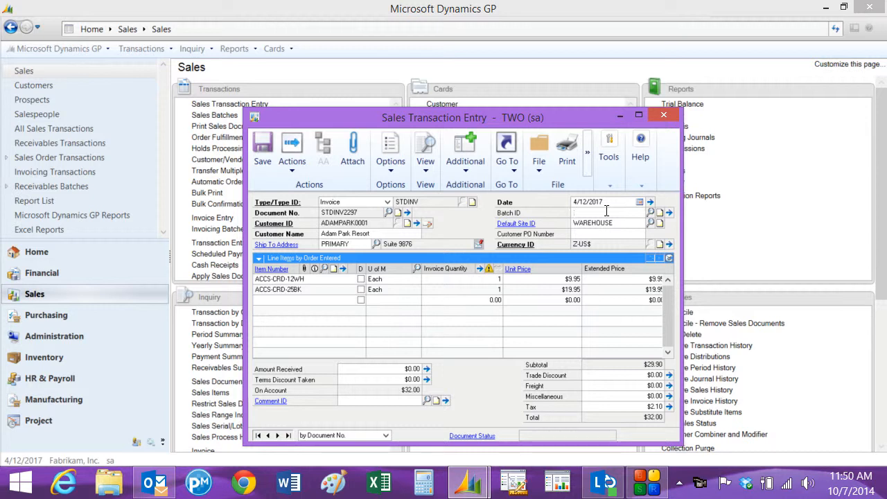
left_click(287, 159)
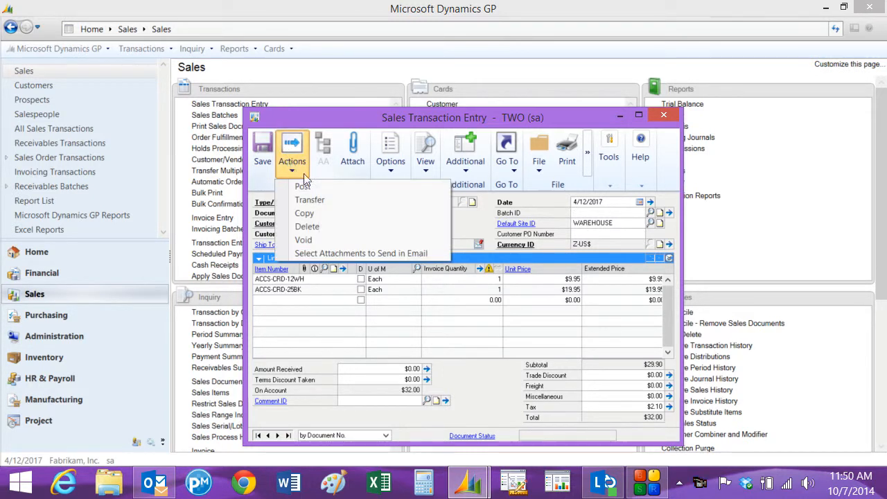
left_click(305, 184)
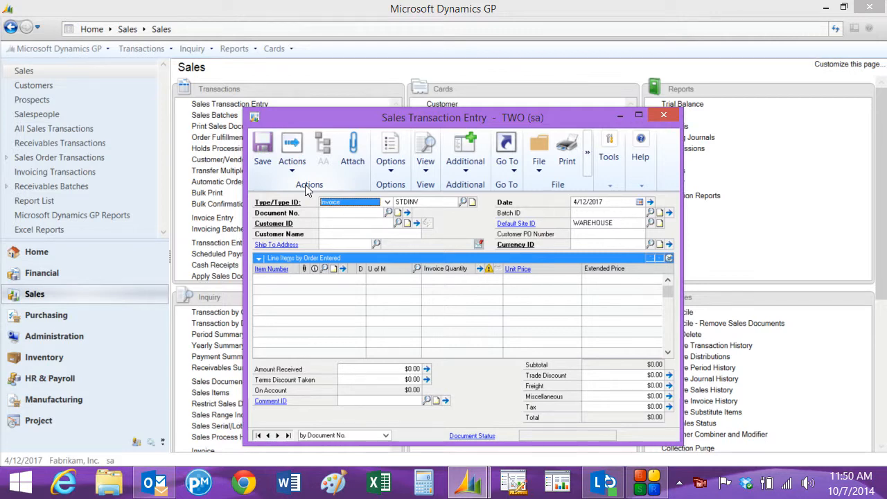
left_click(663, 115)
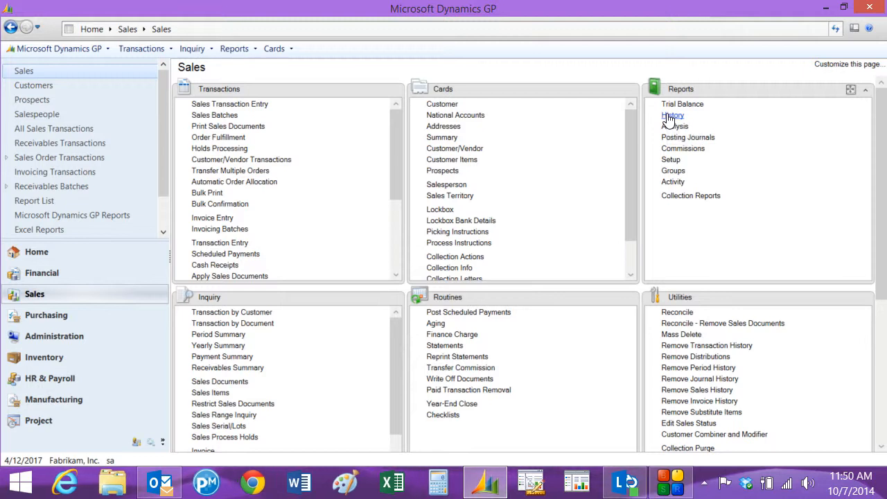
Step: Start a new cash receipt without a batch for the customer Adam Park Resort
left_click(396, 261)
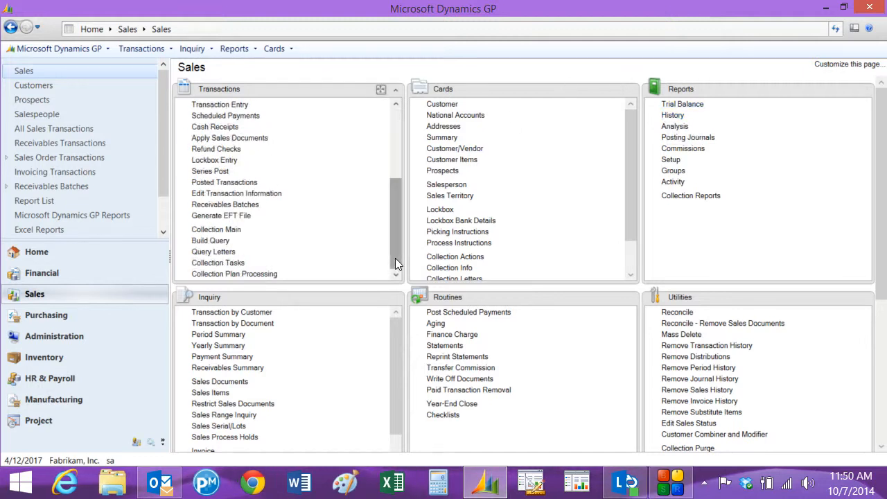
left_click(215, 125)
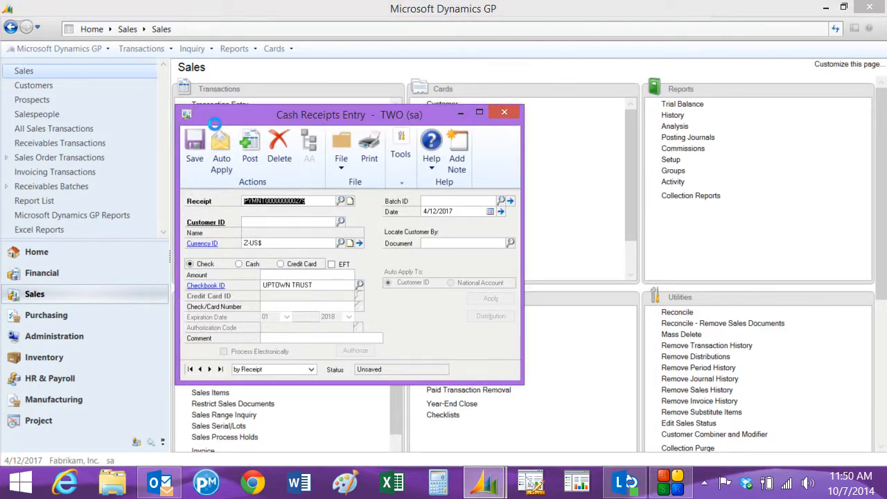
key("Tab")
key("Tab")
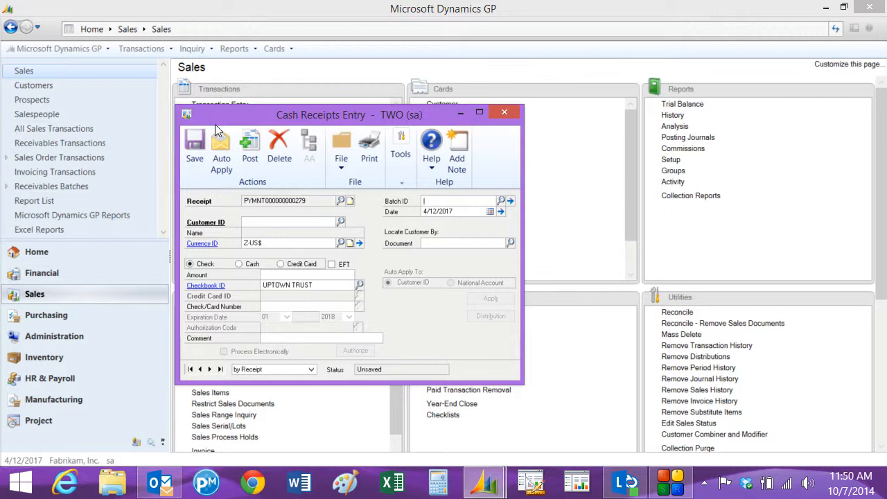
key("Tab")
type("AD")
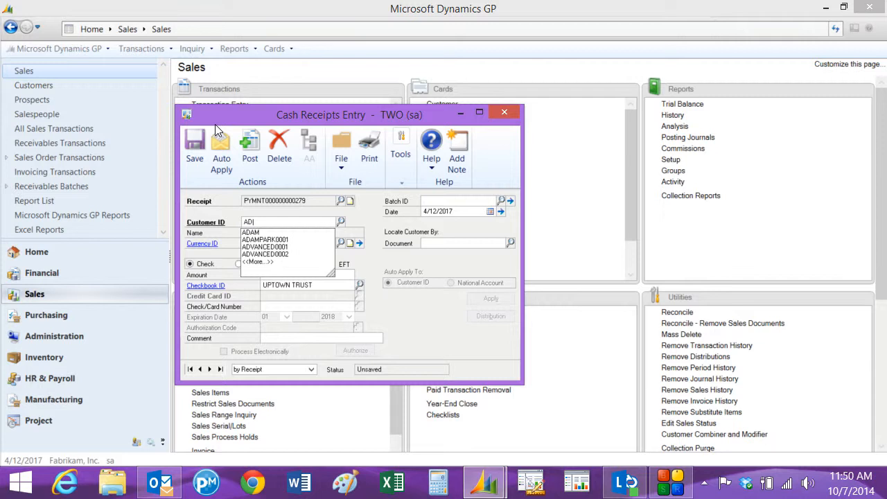
left_click(268, 241)
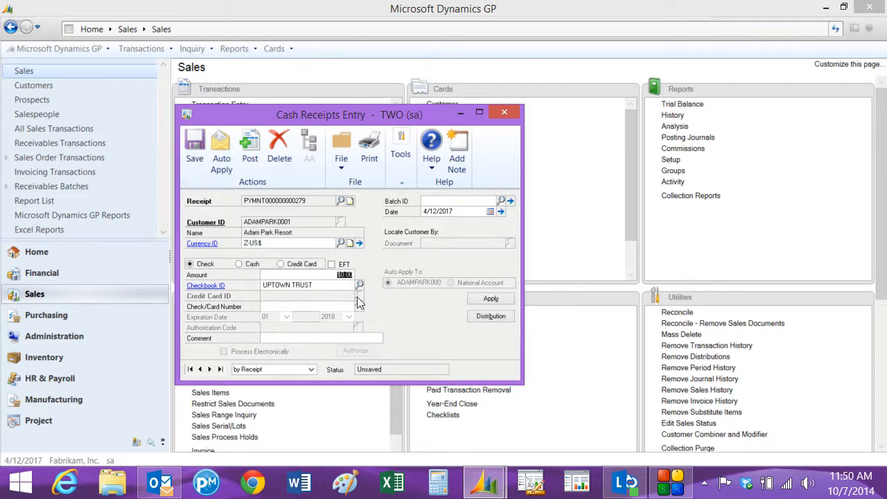
Step: Enter a check payment of $50.00 with check number 87797, keeping the UPTOWN TRUST checkbook
type(".50")
type("00")
key("Tab")
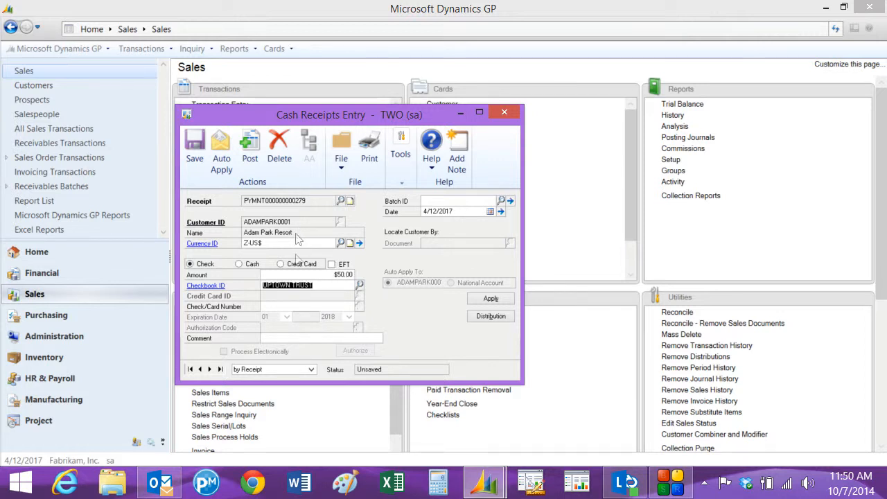
key("Tab")
type("87797")
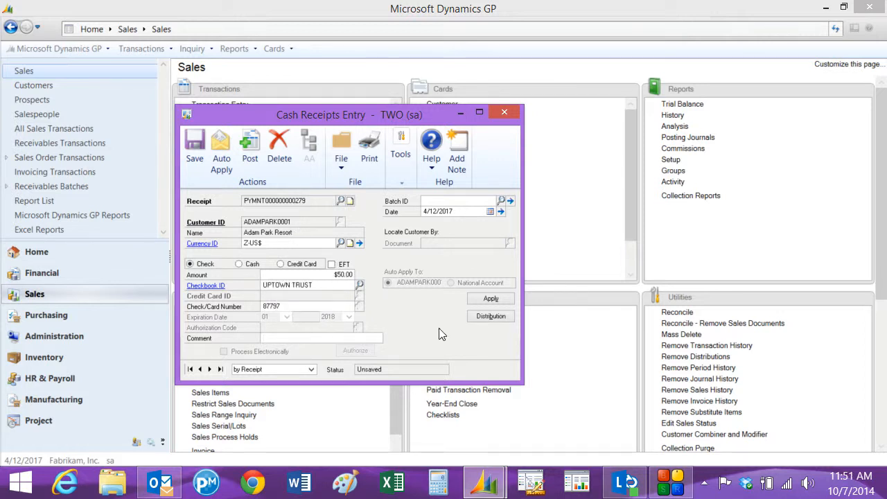
Step: Apply the payment to the customer's $32.00 invoice and post the cash receipt
left_click(491, 299)
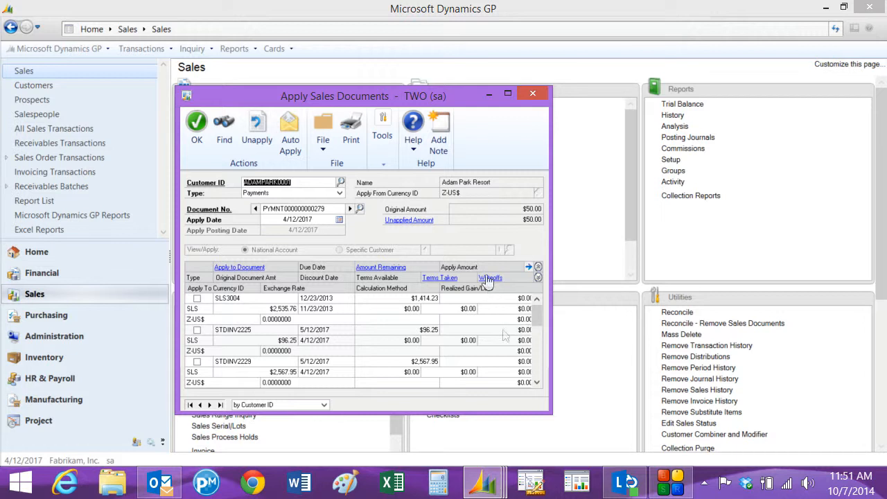
scroll(535, 369, "down", 2)
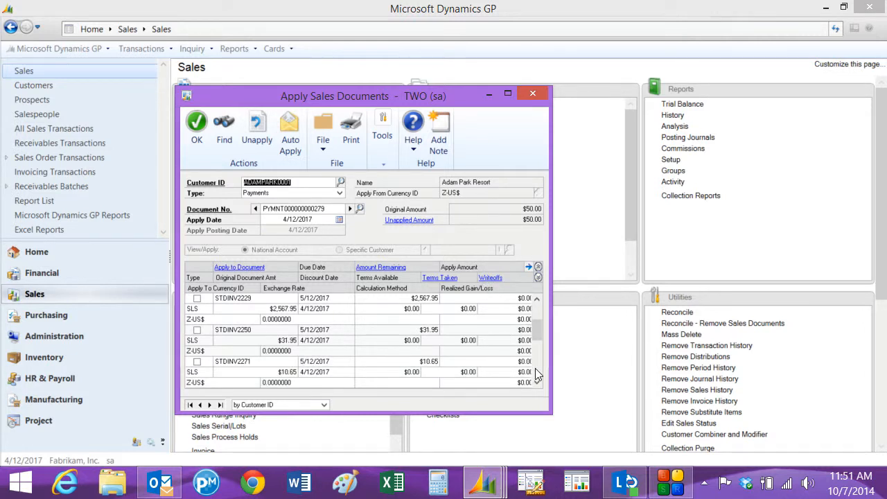
scroll(535, 368, "down", 3)
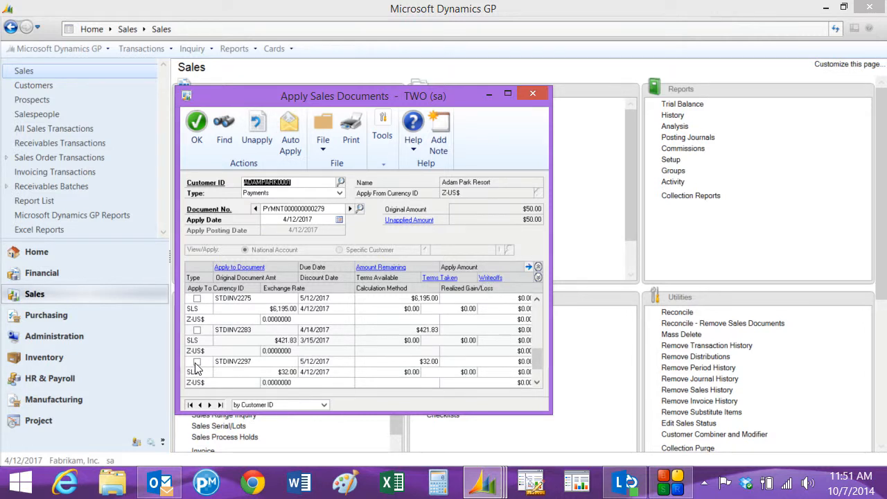
left_click(197, 361)
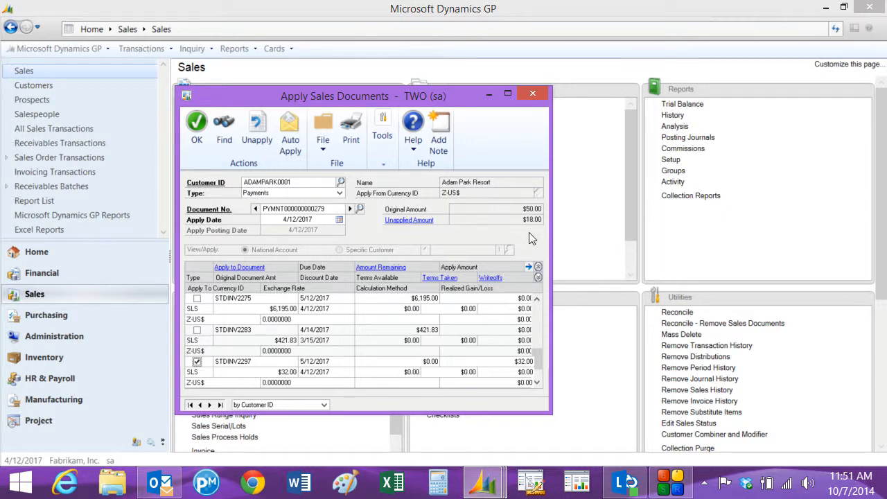
left_click(196, 124)
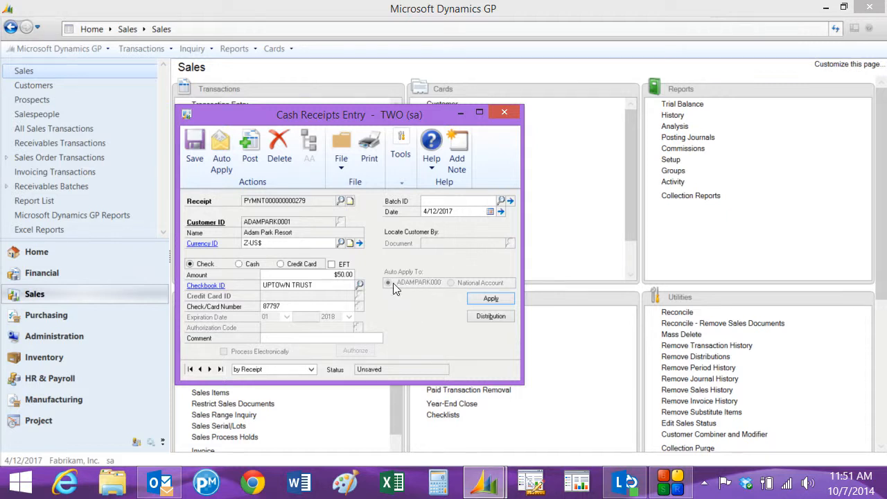
left_click(248, 153)
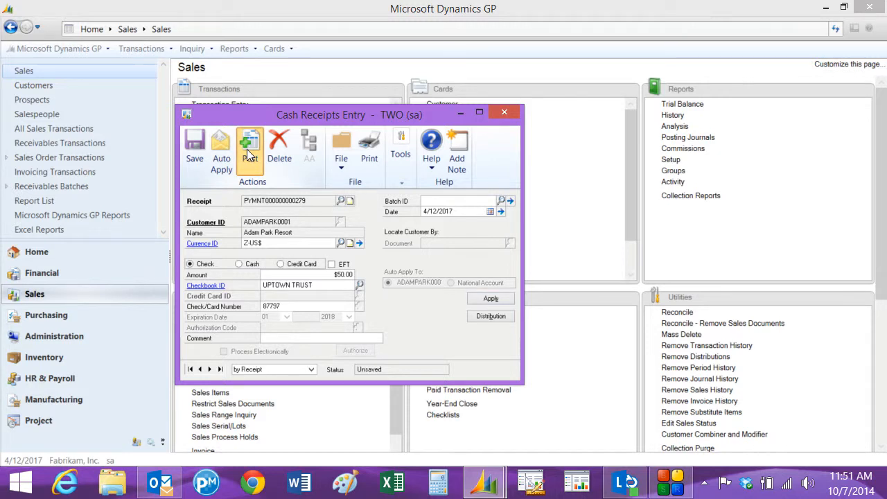